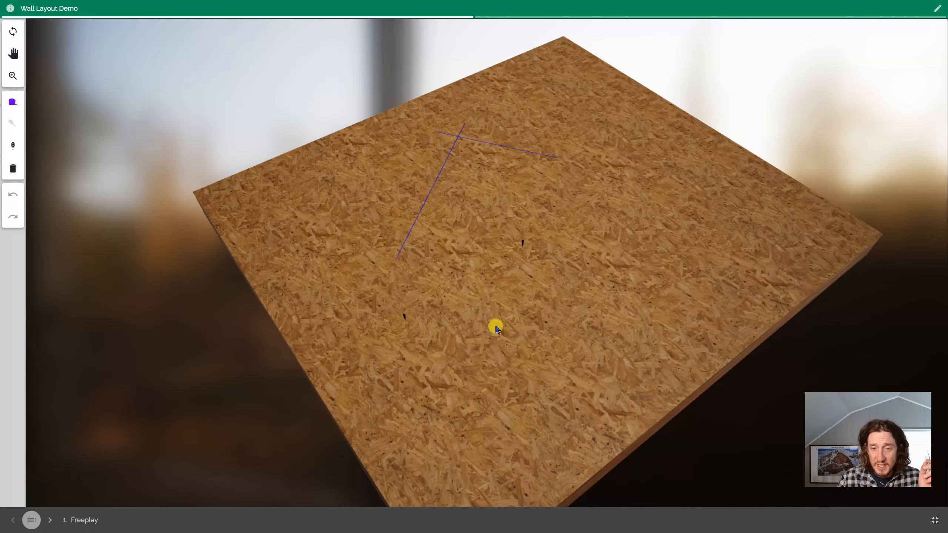
Inspect the two crossing layout lines and the two pins on the OSB sheet from several angles and distances.
left_click_drag(563, 300, 563, 260)
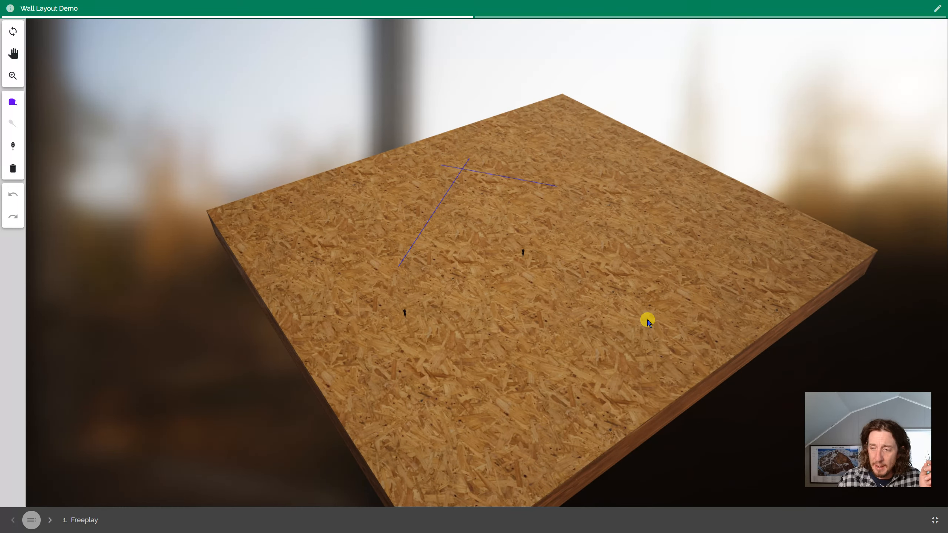
scroll(506, 299, "up", 5)
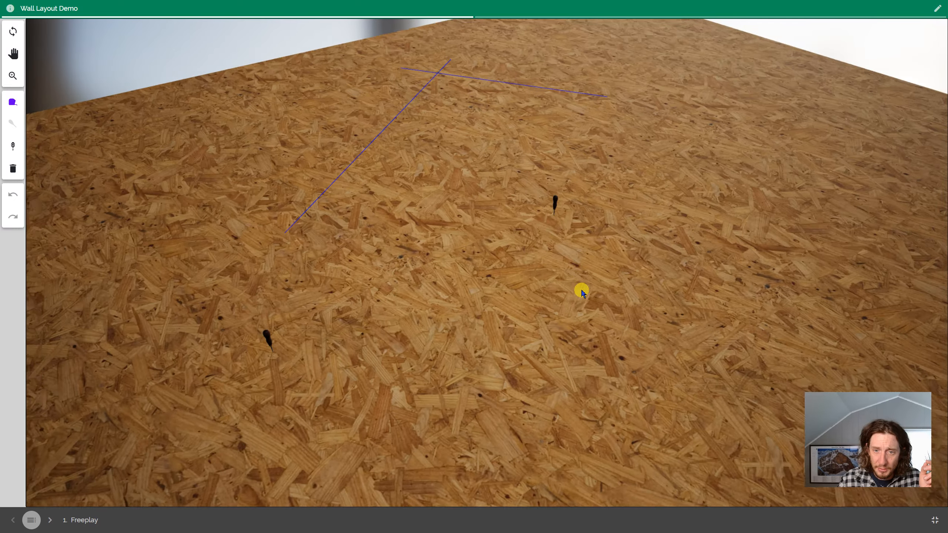
left_click_drag(581, 290, 486, 343)
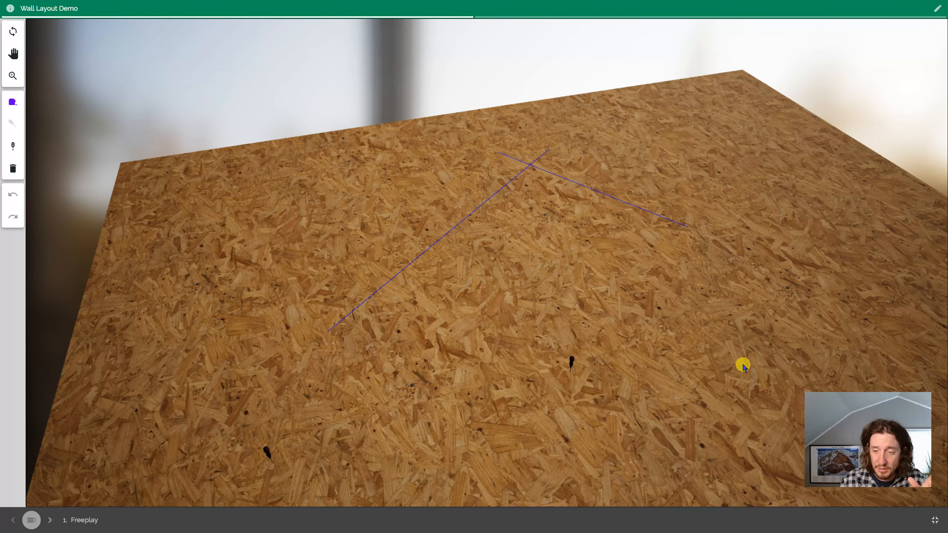
left_click_drag(697, 366, 676, 299)
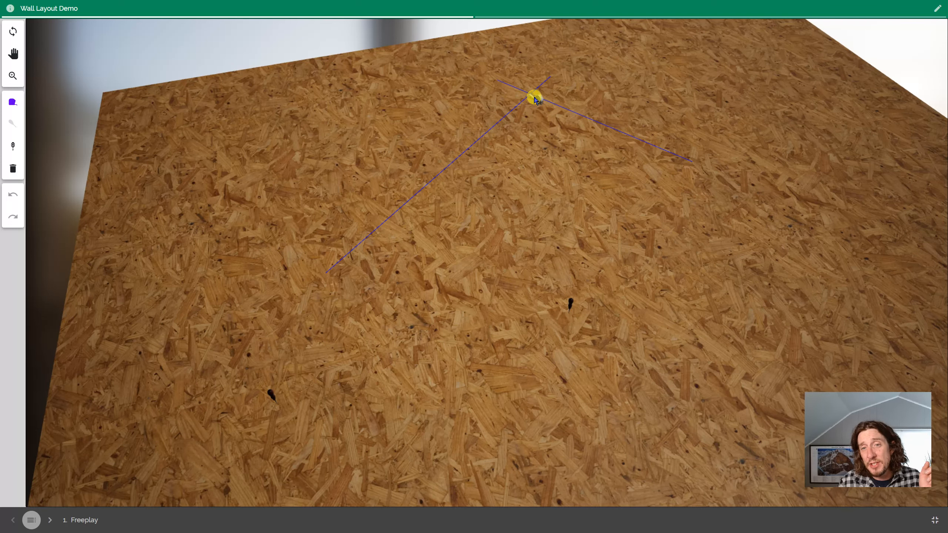
scroll(536, 109, "up", 5)
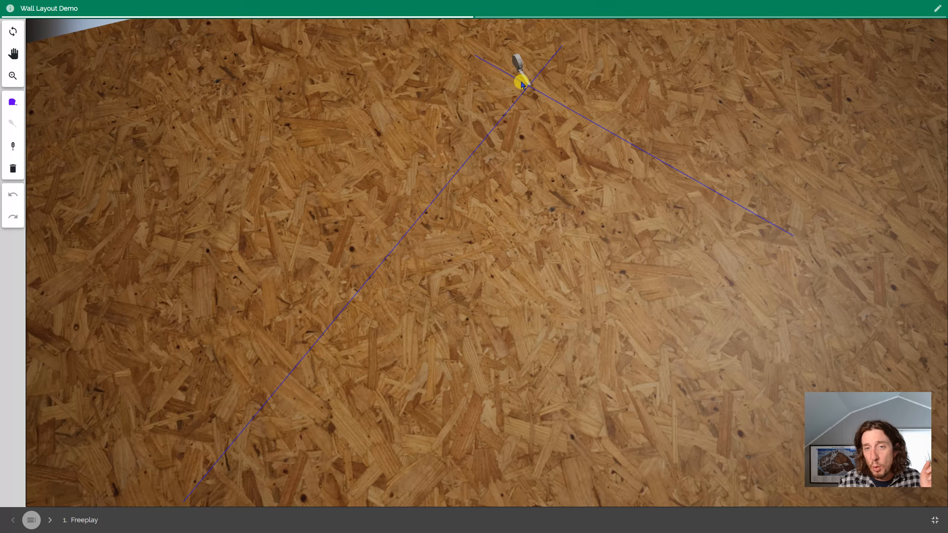
scroll(535, 130, "down", 5)
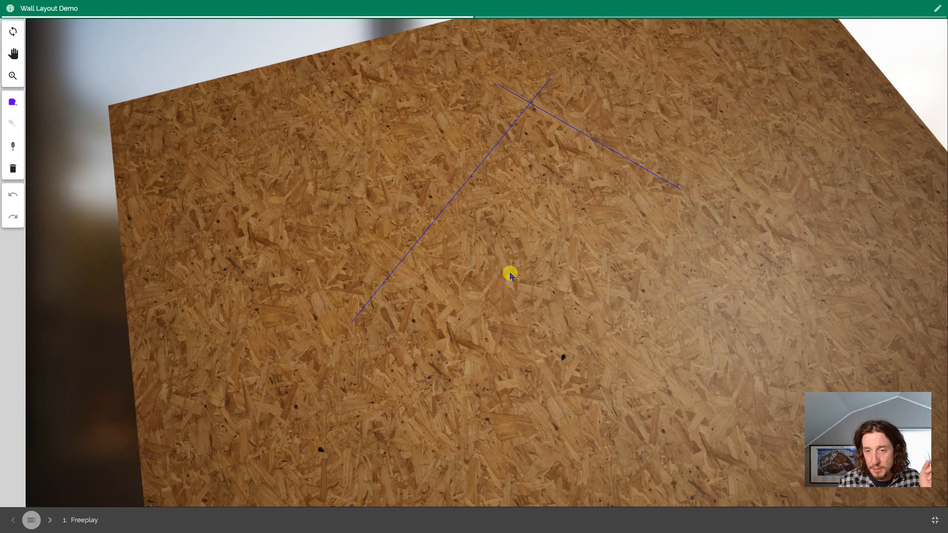
Hook a tape measure on the left-hand pin and stretch it across the sheet, in front of the other pin.
right_click_drag(509, 273, 519, 151)
scroll(508, 241, "up", 5)
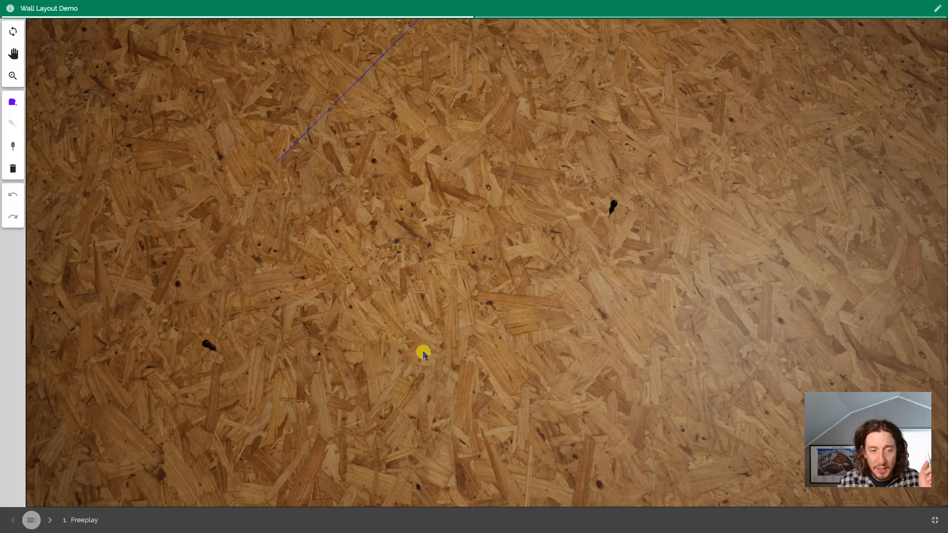
right_click_drag(428, 311, 436, 338)
left_click_drag(435, 336, 406, 286)
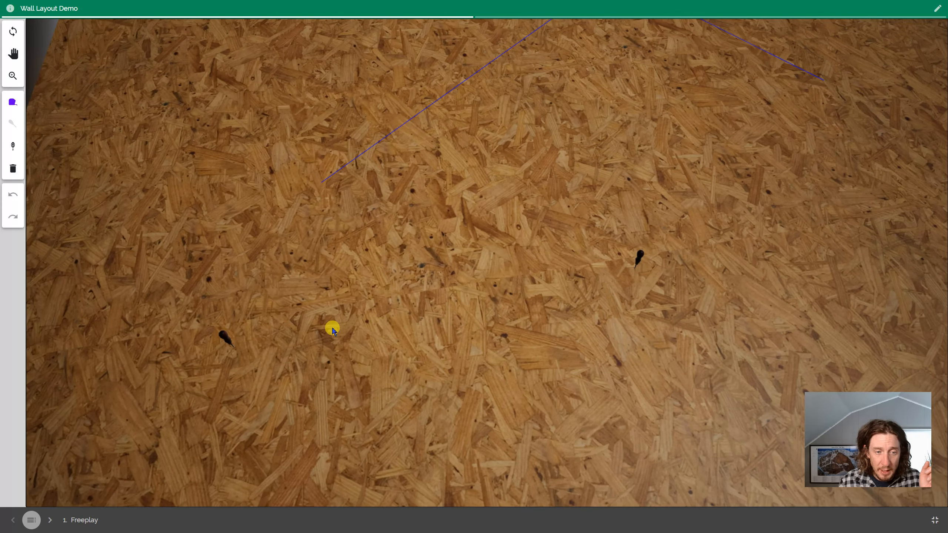
left_click(234, 349)
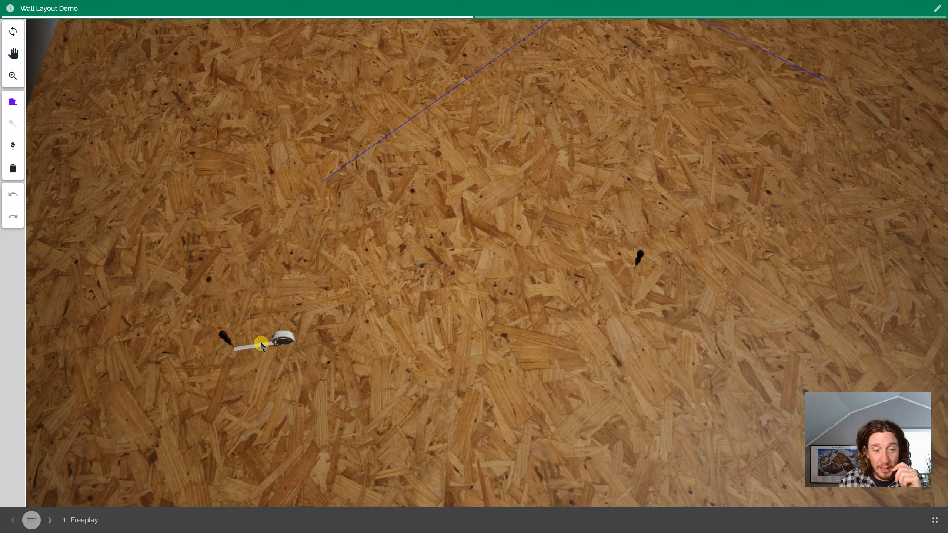
left_click_drag(261, 344, 724, 353)
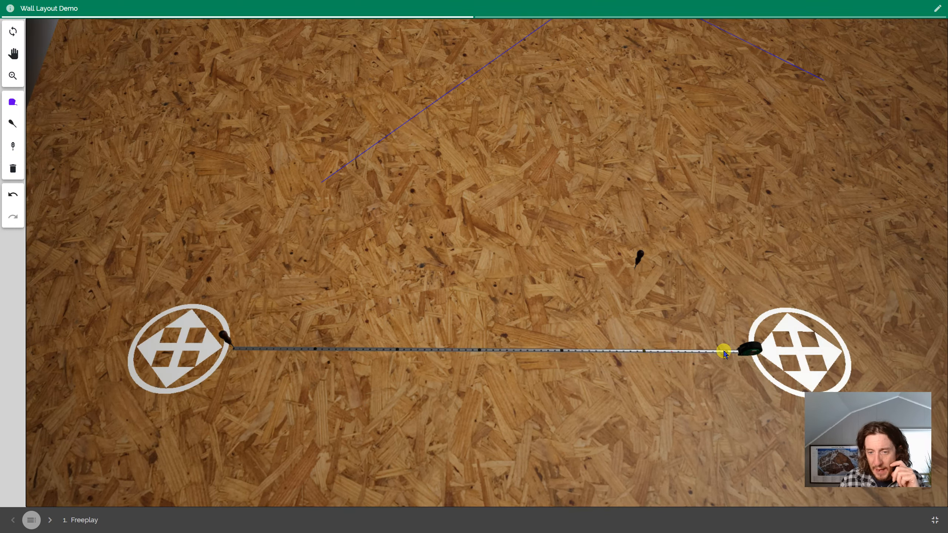
middle_click_drag(572, 425, 643, 352)
scroll(633, 402, "down", 2)
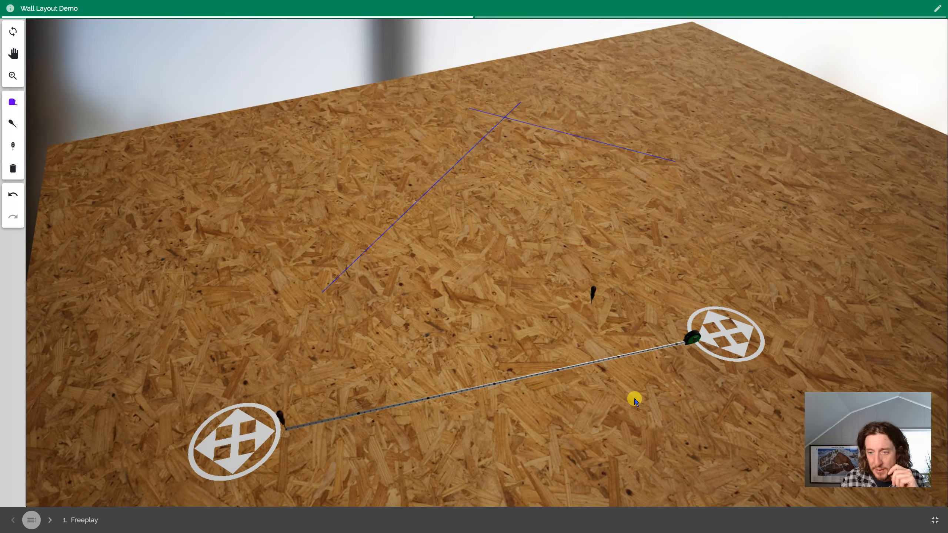
middle_click_drag(604, 433, 563, 362)
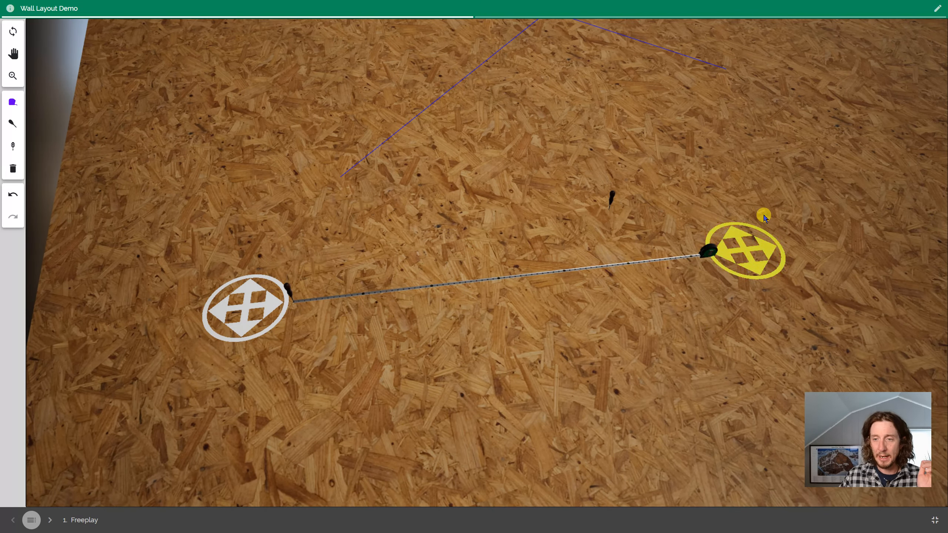
Reposition both ends of the tape toward the sheet's near edge, detaching its hook end from the pin.
left_click_drag(745, 255, 695, 324)
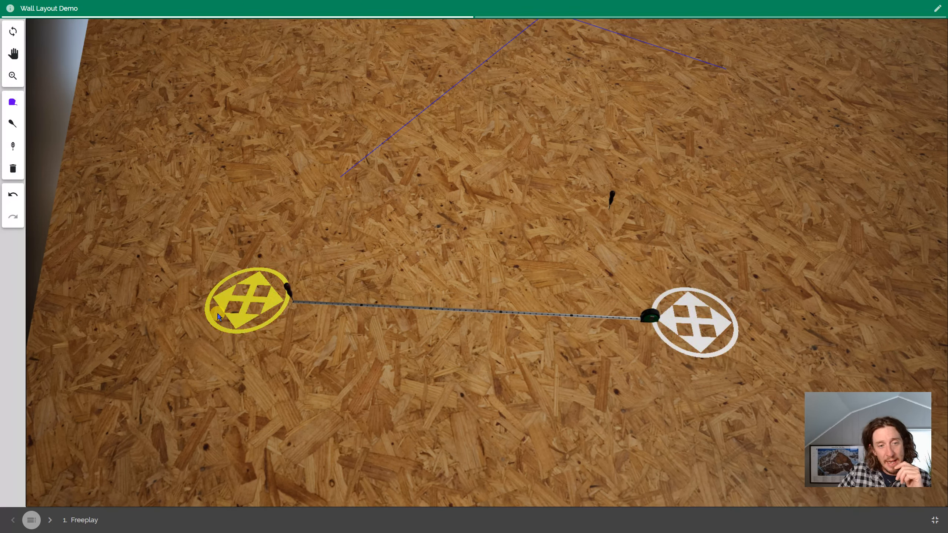
left_click_drag(248, 301, 241, 390)
scroll(520, 219, "down", 3)
left_click_drag(500, 208, 486, 197)
right_click_drag(487, 196, 436, 224)
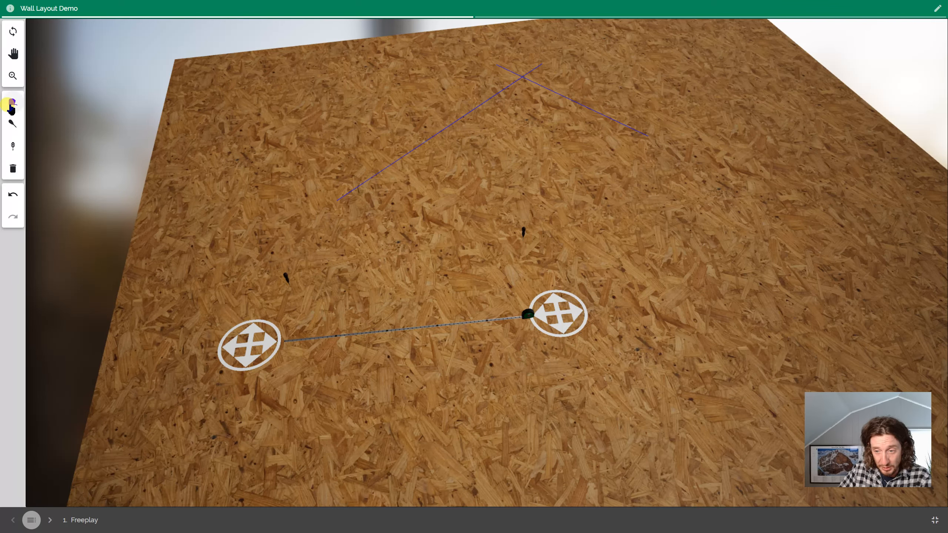
Place three more tapes: one near the left edge, one from the left-hand pin, and a long one crossing the first tape.
left_click(14, 32)
left_click_drag(469, 429, 633, 297)
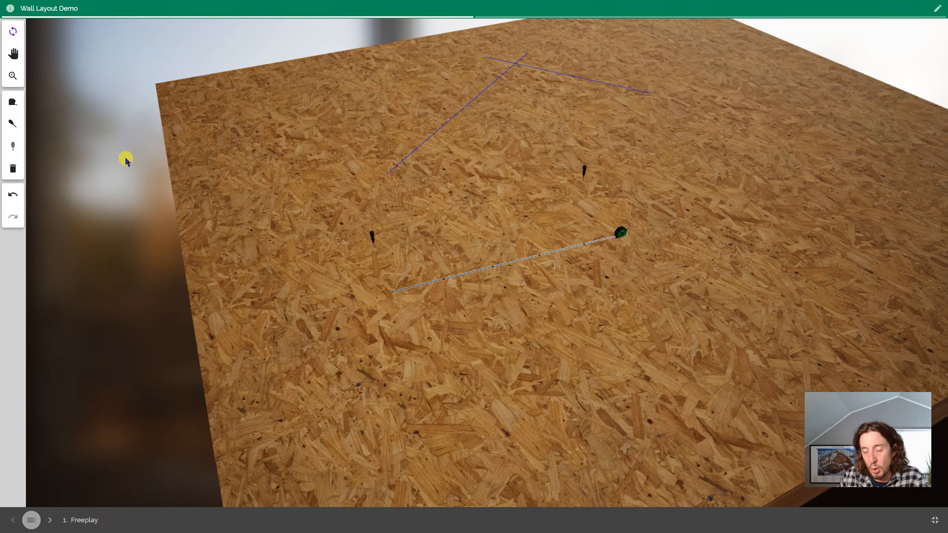
left_click(13, 103)
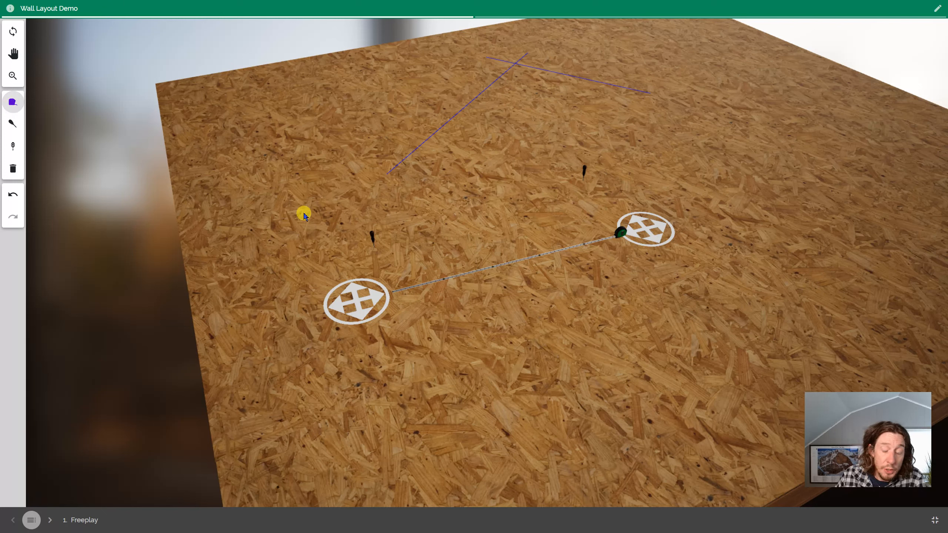
left_click_drag(180, 231, 314, 90)
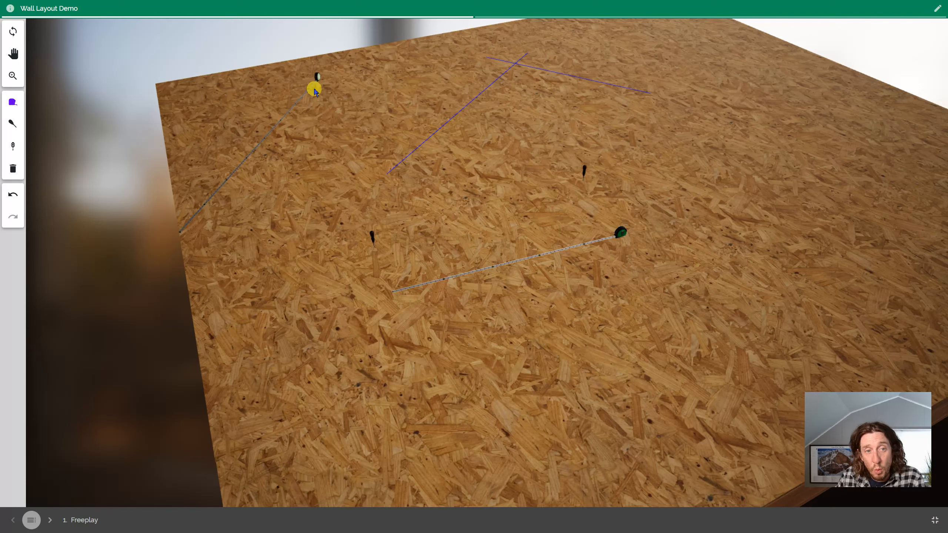
left_click_drag(374, 245, 323, 191)
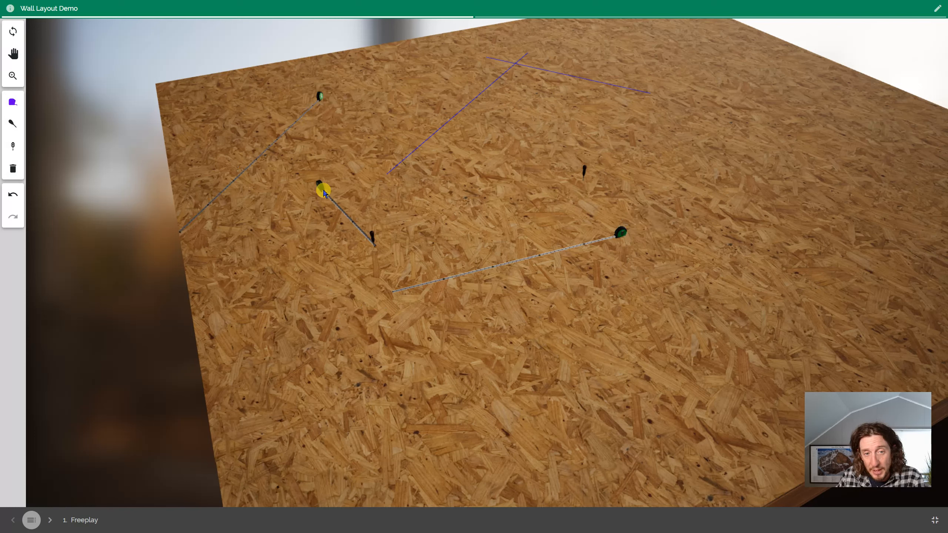
left_click_drag(463, 109, 593, 394)
scroll(624, 363, "up", 2)
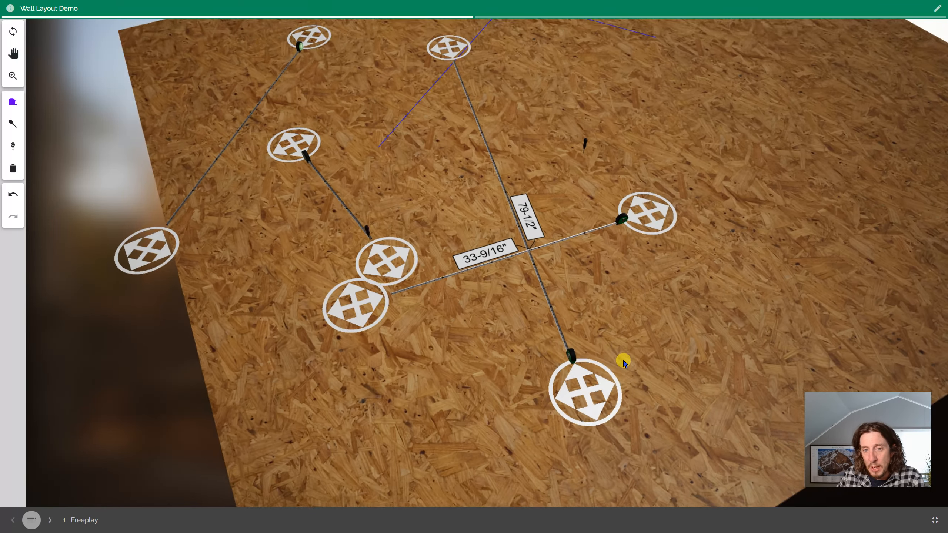
middle_click_drag(623, 361, 733, 372)
scroll(541, 313, "up", 4)
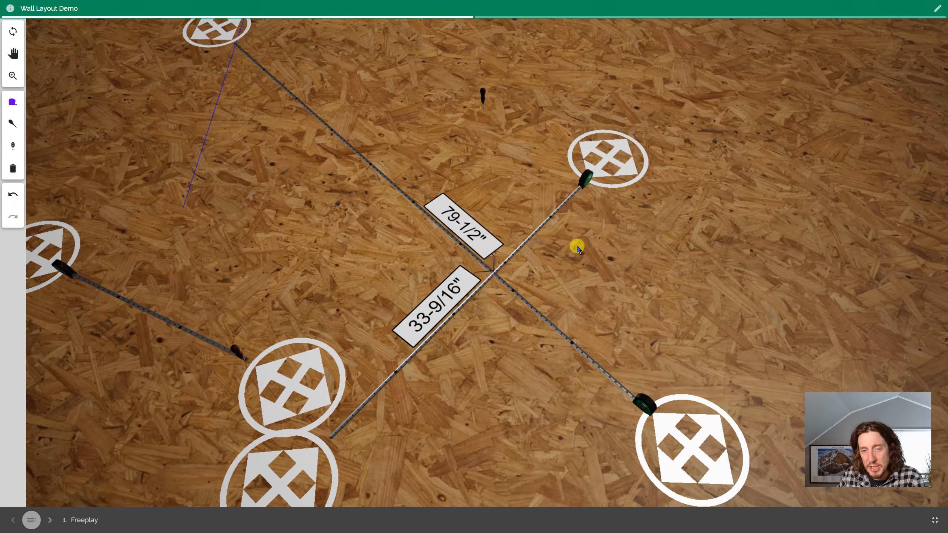
Shift the case ends of the two crossing tapes so they intersect at about 39-1/4" and 79-13/16".
left_click_drag(667, 447, 664, 380)
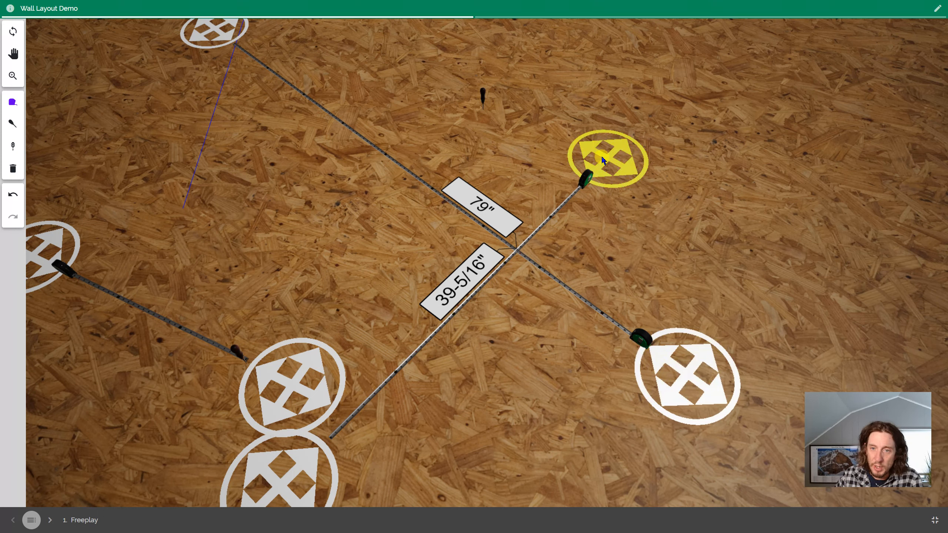
mouse_move(624, 151)
left_mouse_down()
mouse_move(619, 165)
mouse_move(611, 162)
left_mouse_up()
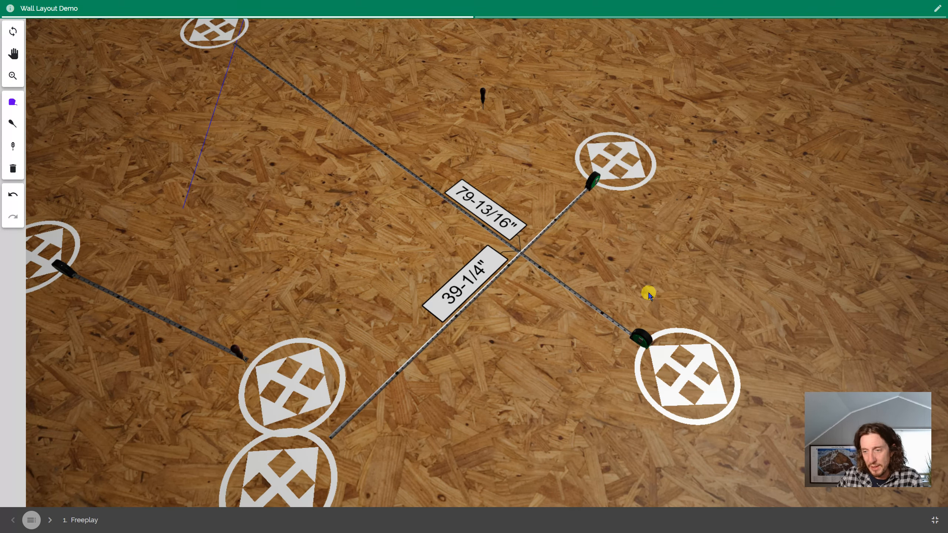
scroll(561, 266, "up", 5)
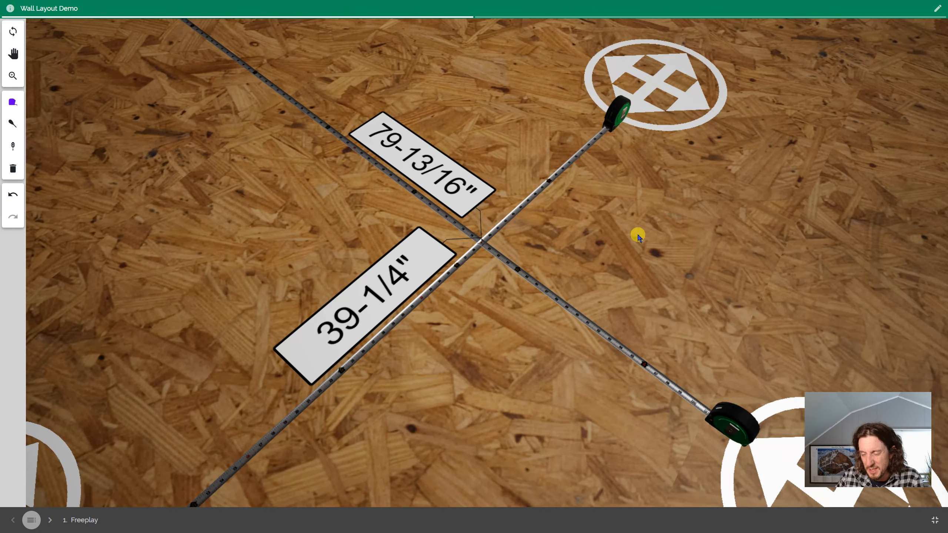
scroll(644, 235, "down", 3)
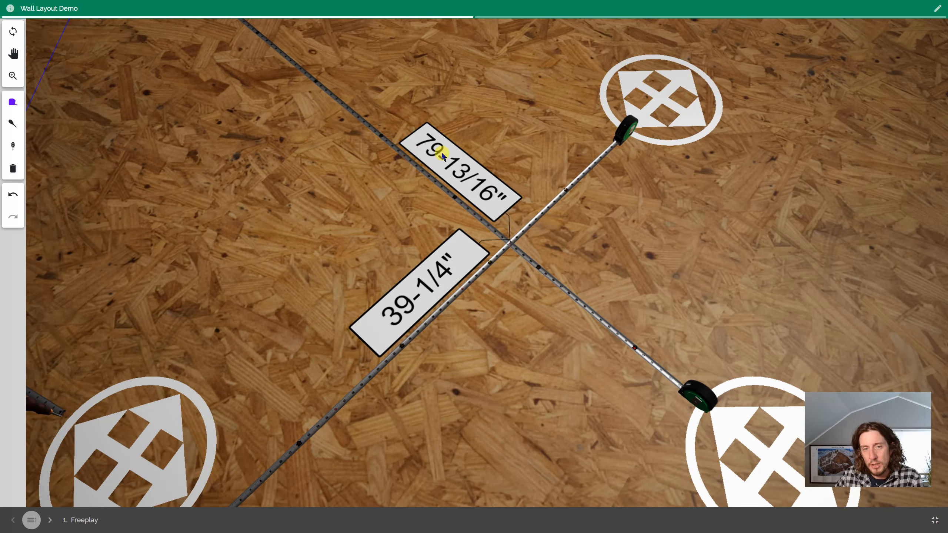
scroll(642, 242, "down", 1)
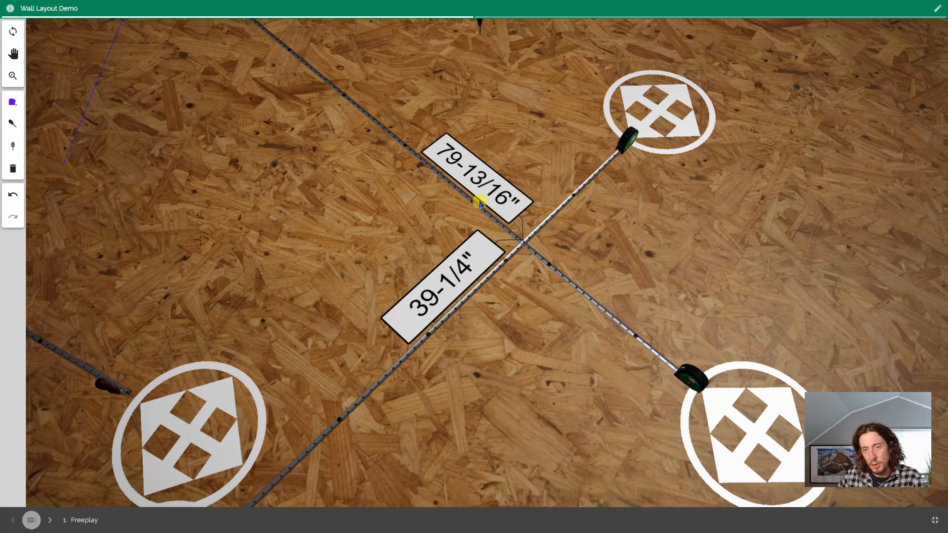
middle_click_drag(519, 359, 542, 357)
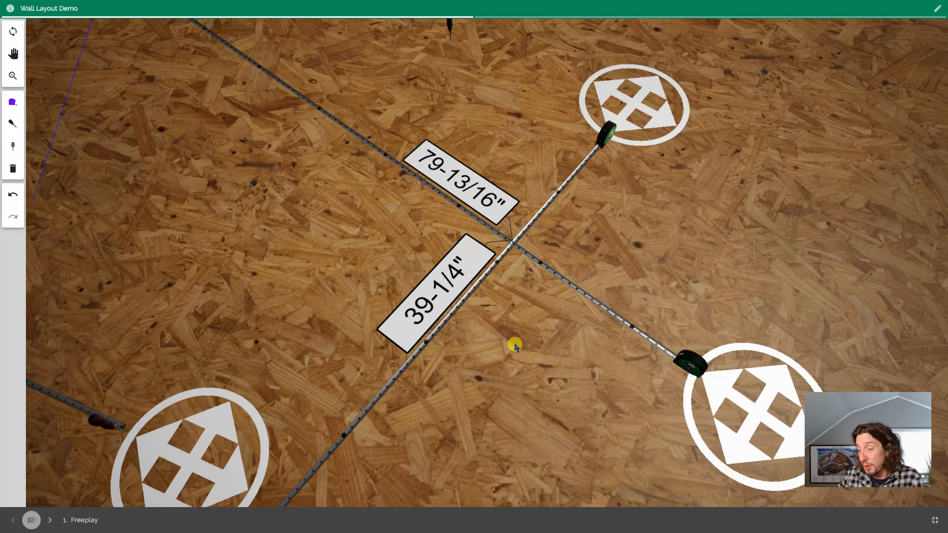
Delete all four tape measures from the sheet.
scroll(504, 347, "down", 4)
right_click_drag(475, 391, 511, 427)
scroll(493, 413, "down", 4)
scroll(388, 372, "up", 1)
right_click_drag(404, 360, 427, 242)
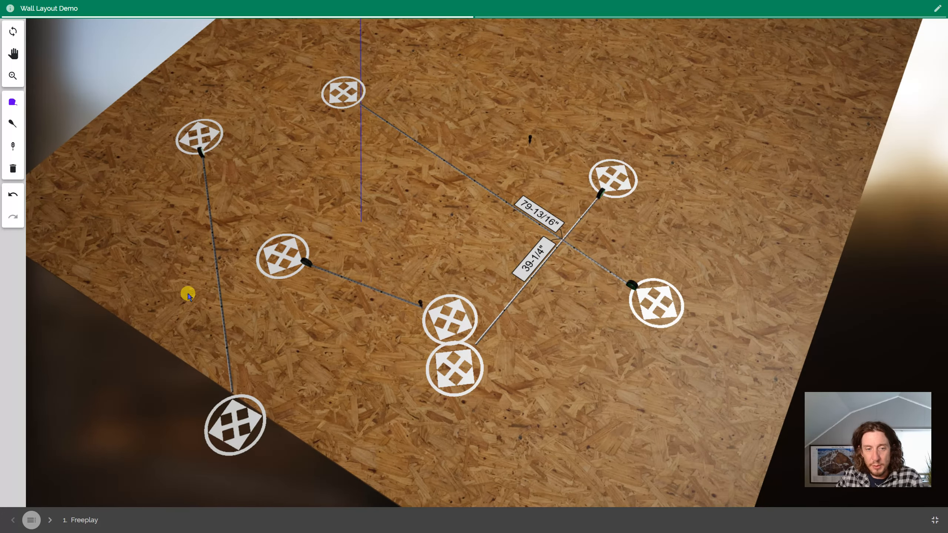
left_click(5, 172)
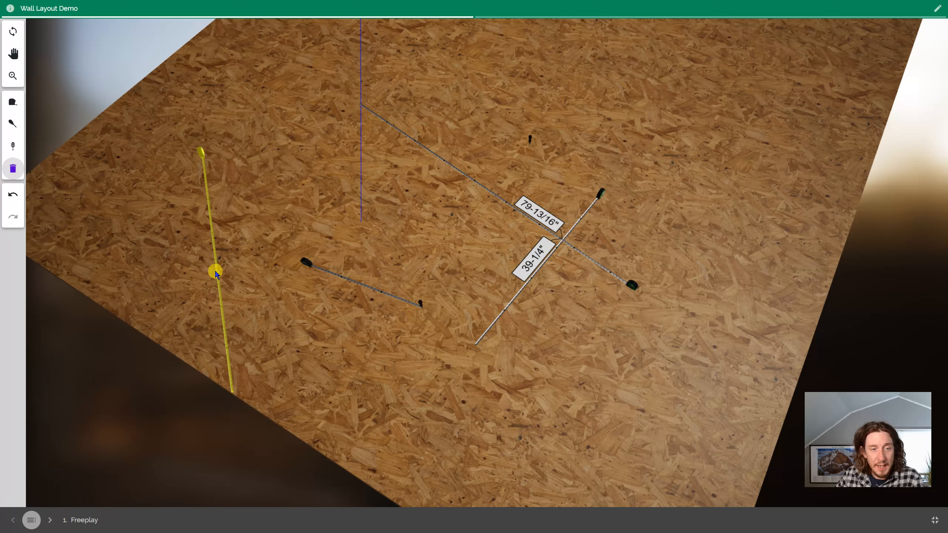
left_click(217, 271)
left_click(349, 279)
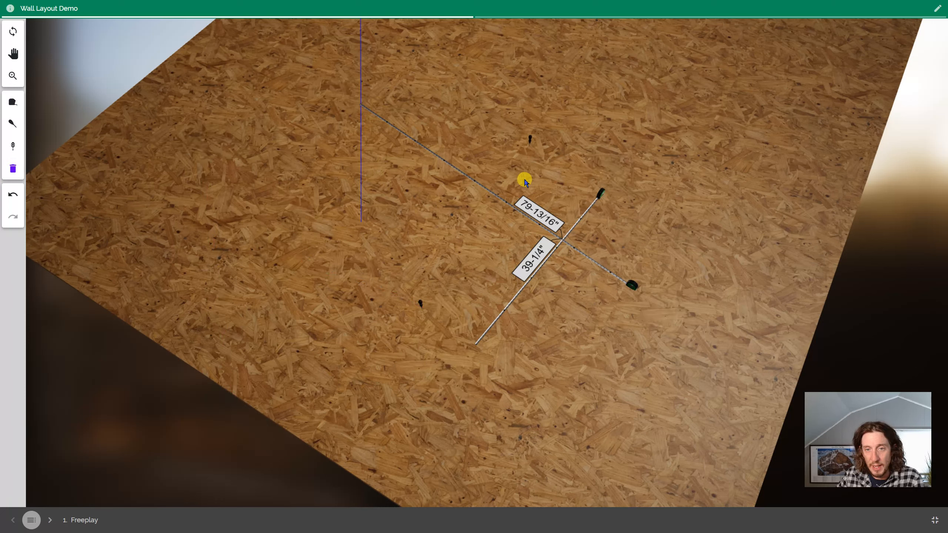
left_click(509, 203)
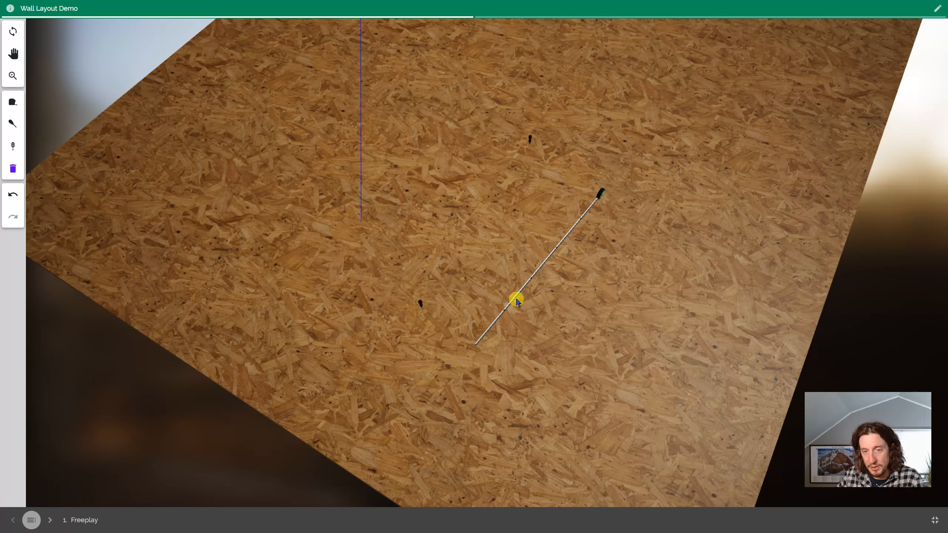
left_click(515, 300)
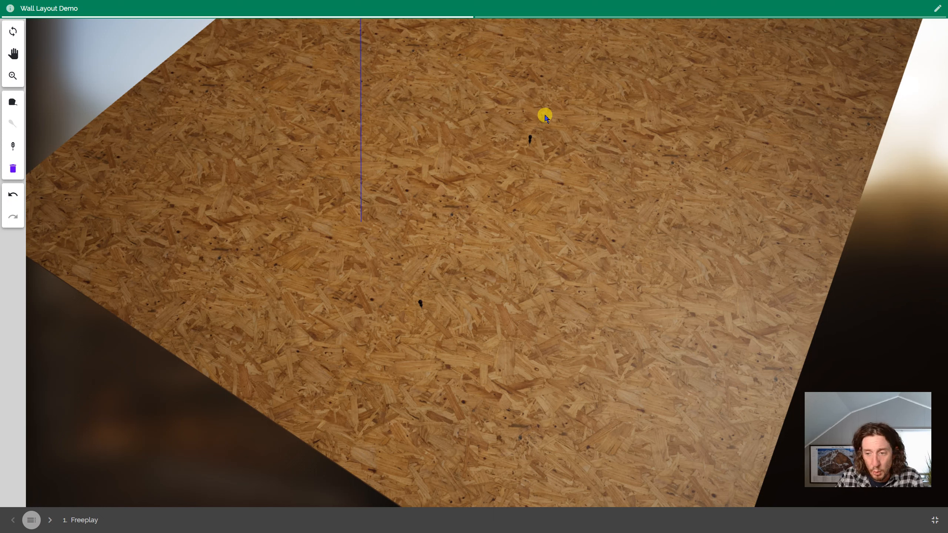
Undo the last tape deletion and reactivate the tape measure tool.
left_click(15, 195)
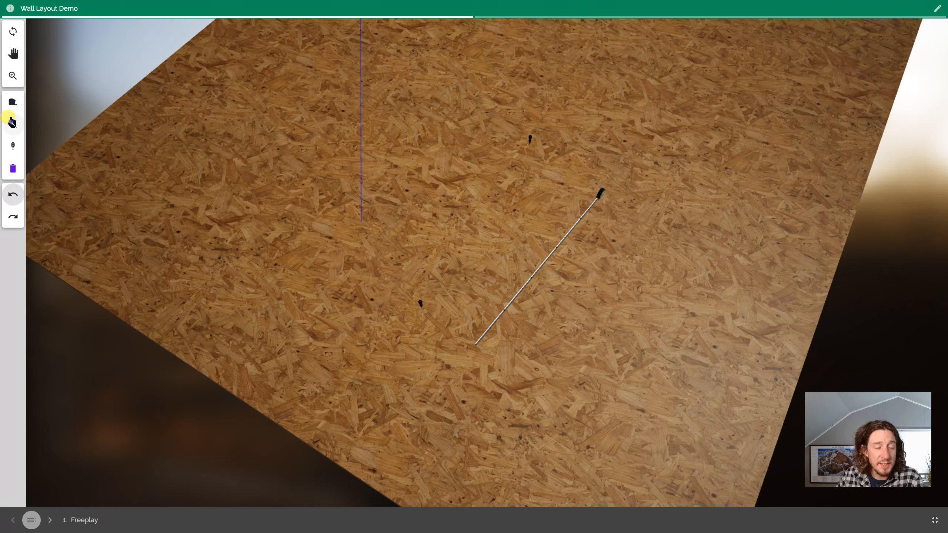
left_click(13, 106)
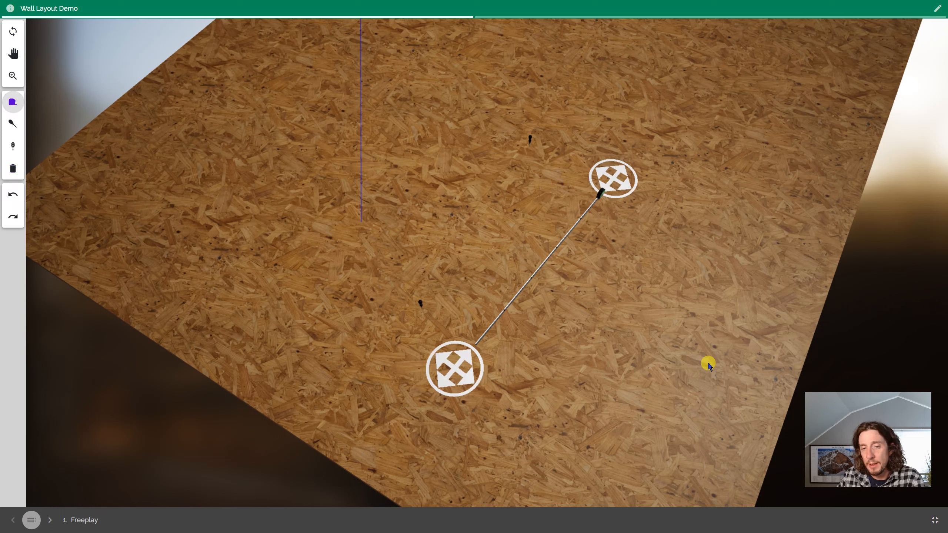
left_click_drag(664, 340, 539, 305)
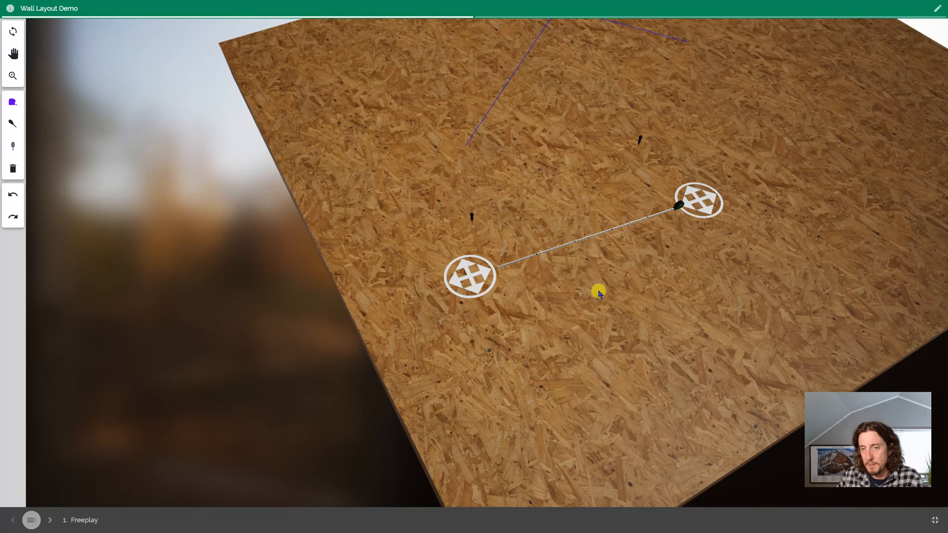
right_click_drag(608, 298, 472, 362)
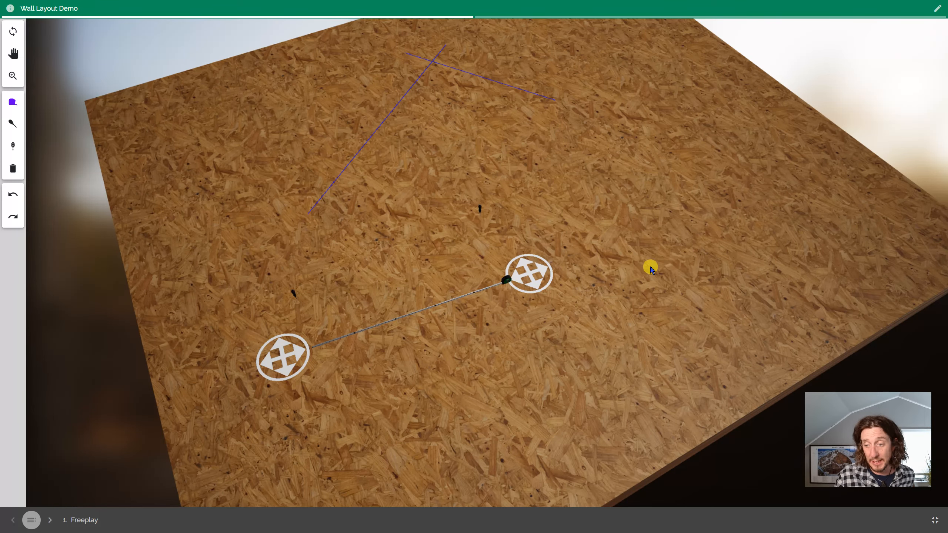
Nudge the tape measure's hook end to fine-tune its position on the OSB sheet.
right_click_drag(607, 226, 669, 152)
left_click_drag(674, 152, 598, 205)
left_click_drag(314, 197, 299, 218)
scroll(326, 221, "up", 7)
scroll(364, 192, "up", 6)
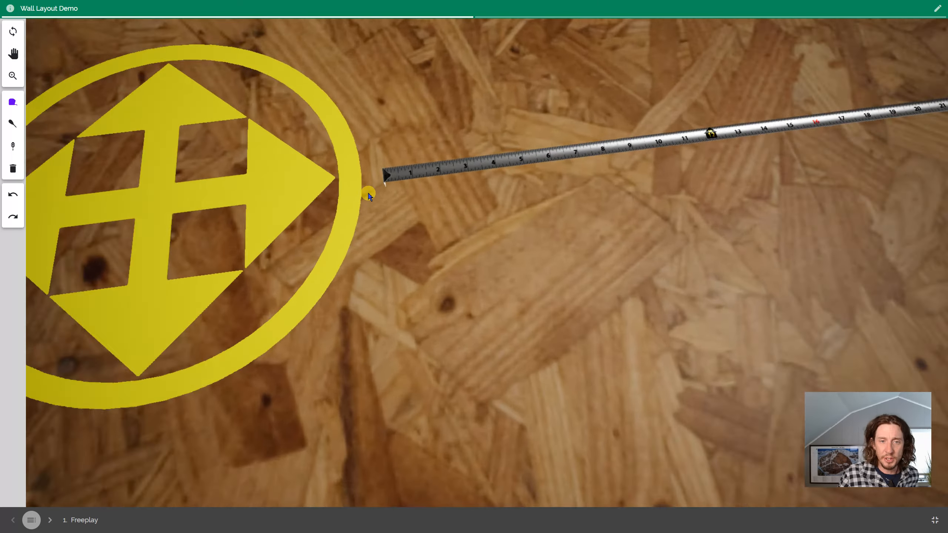
left_click_drag(417, 197, 430, 302)
scroll(430, 302, "down", 8)
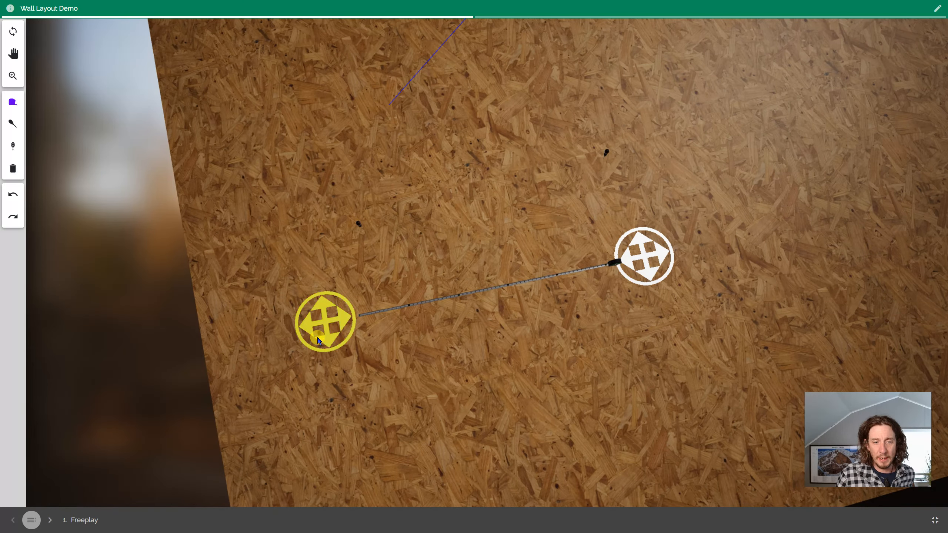
Try to pull the tape's hook end off the sheet's left edge, and return it onto the sheet.
left_click_drag(206, 359, 145, 194)
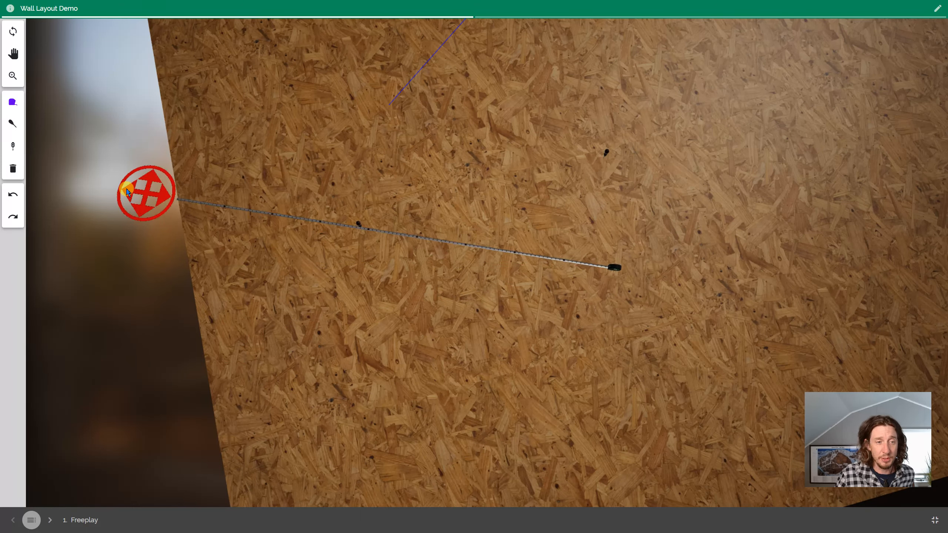
left_click_drag(135, 271, 365, 380)
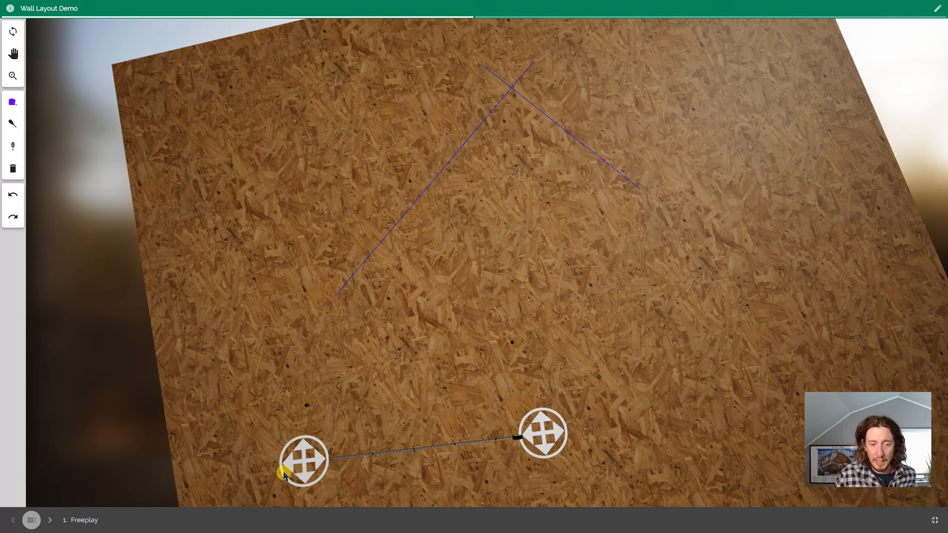
Move the tape so its hook end lies beyond the long chalk line and its case sits beside the right-hand pin.
left_click_drag(283, 476, 386, 216)
left_click_drag(510, 497, 467, 347)
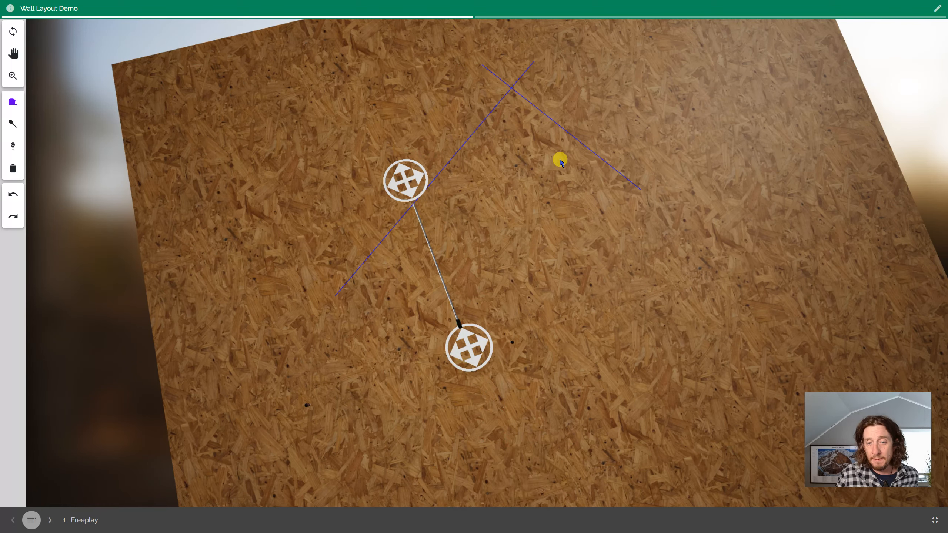
scroll(558, 159, "up", 3)
left_click_drag(332, 190, 463, 172)
middle_click_drag(521, 257, 449, 381)
left_click_drag(444, 351, 240, 284)
scroll(429, 335, "down", 3)
middle_click_drag(443, 400, 534, 281)
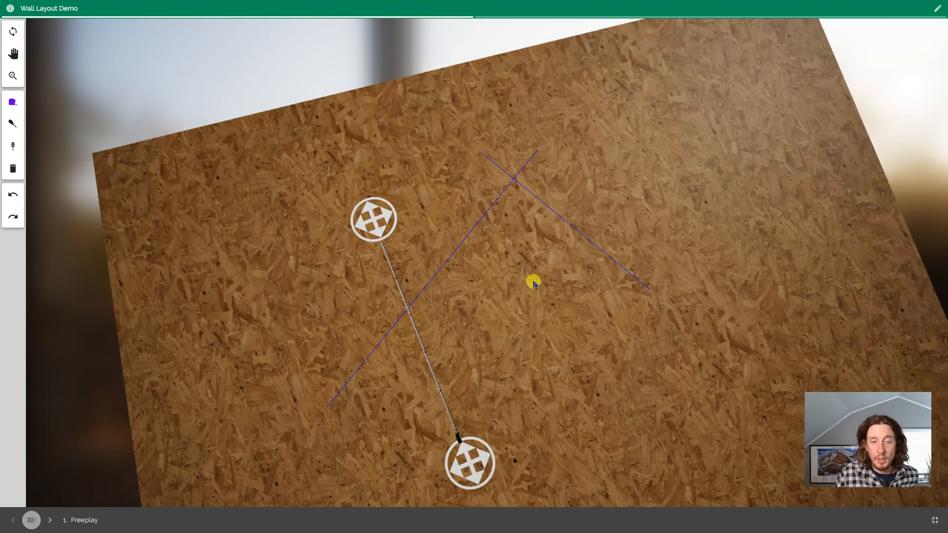
Swing the hook end away from the chalk line to the sheet's left side, and set it down between the two pins.
left_click_drag(426, 166, 285, 401)
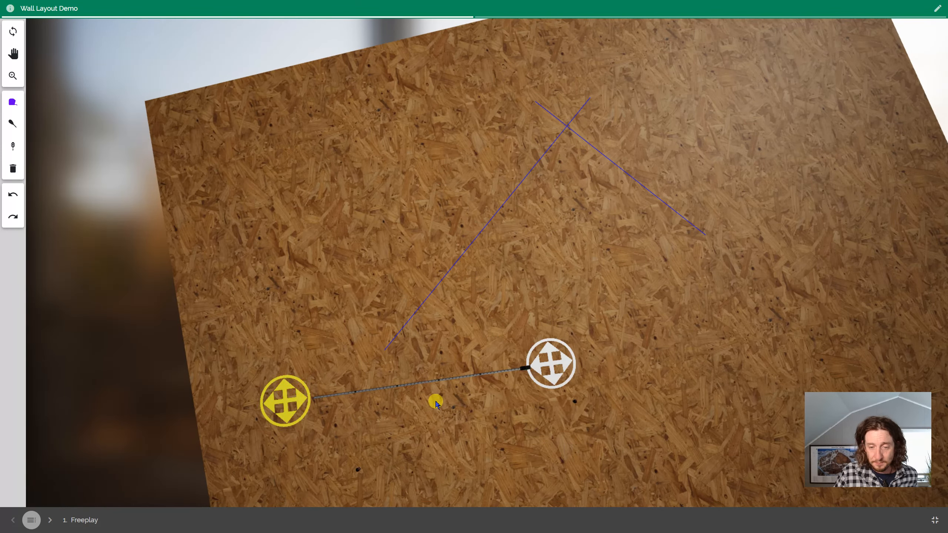
middle_click_drag(465, 358, 470, 322)
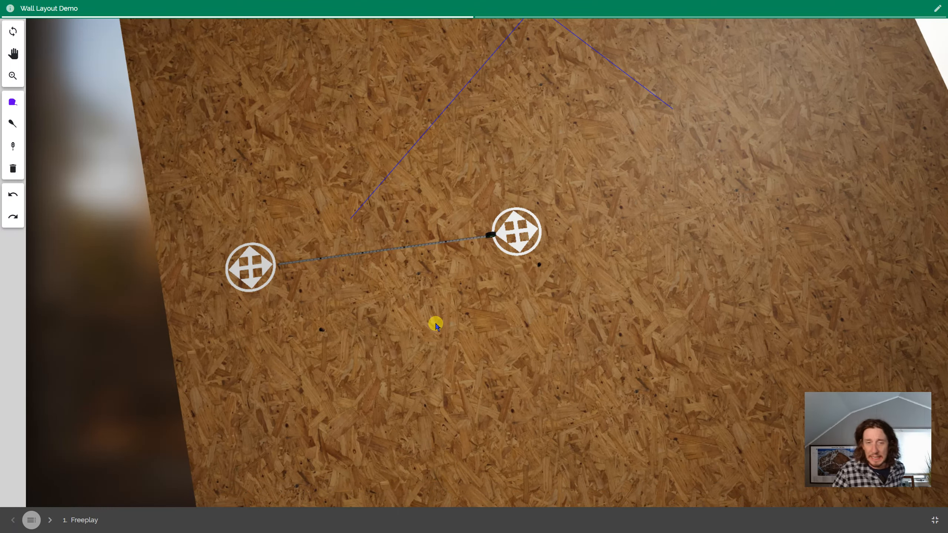
middle_click_drag(494, 374, 518, 306)
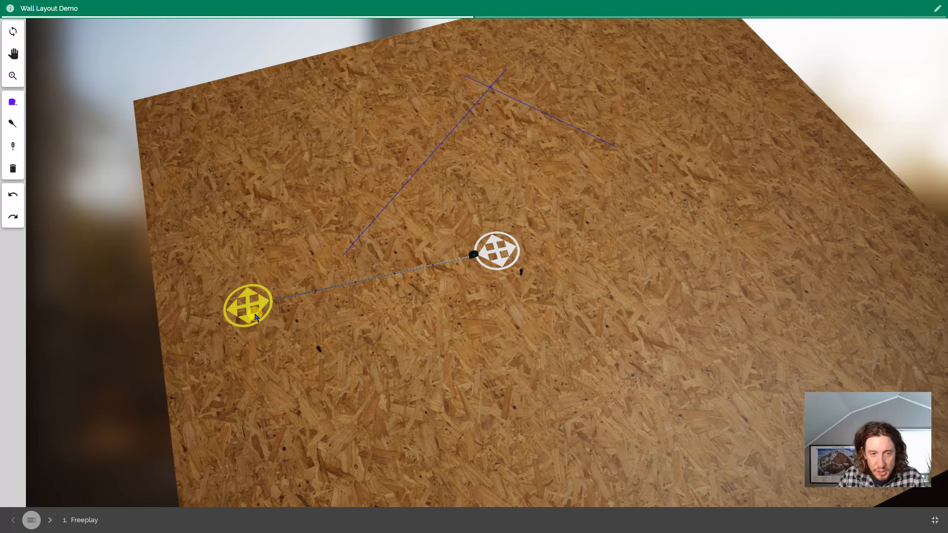
left_click_drag(256, 317, 410, 373)
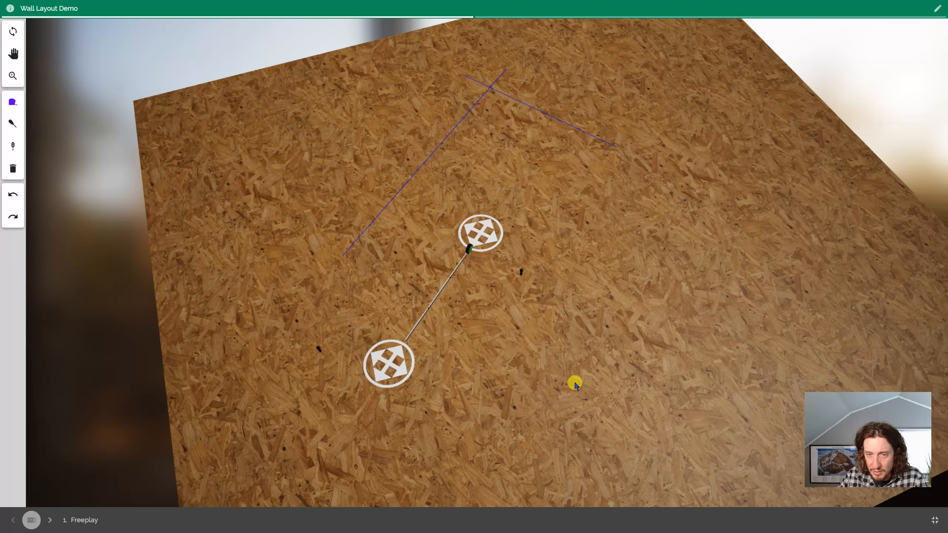
Move the tape's case end up to the right-hand pin and past it to the far side.
scroll(575, 383, "up", 4)
middle_click_drag(559, 283, 495, 276)
scroll(584, 325, "up", 1)
scroll(506, 375, "up", 3)
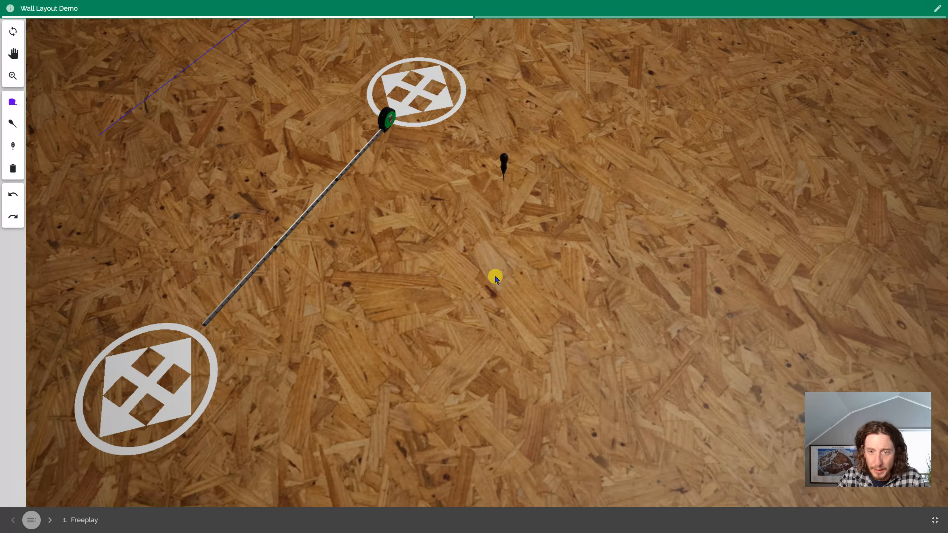
middle_click_drag(515, 314, 500, 236)
middle_click_drag(522, 287, 485, 338)
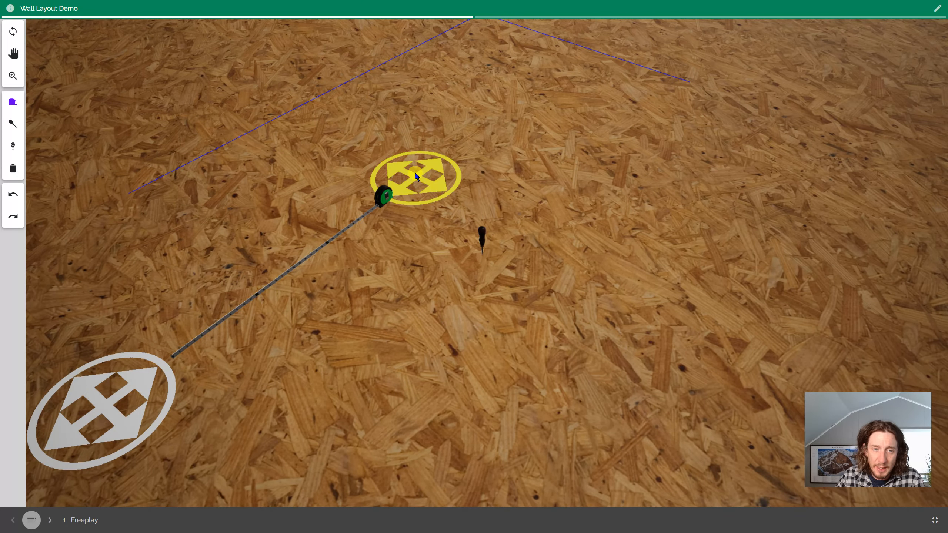
left_click_drag(417, 176, 434, 213)
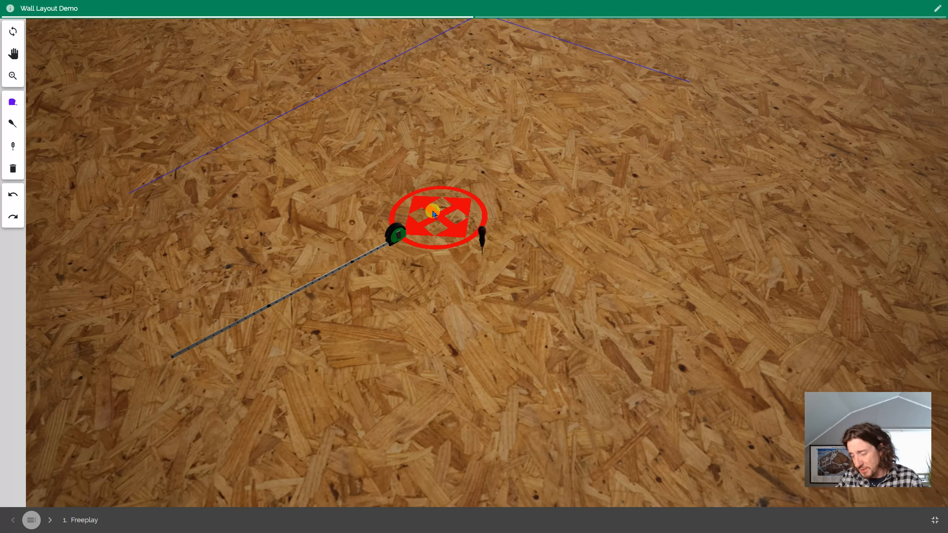
left_click_drag(434, 213, 618, 273)
scroll(618, 273, "up", 3)
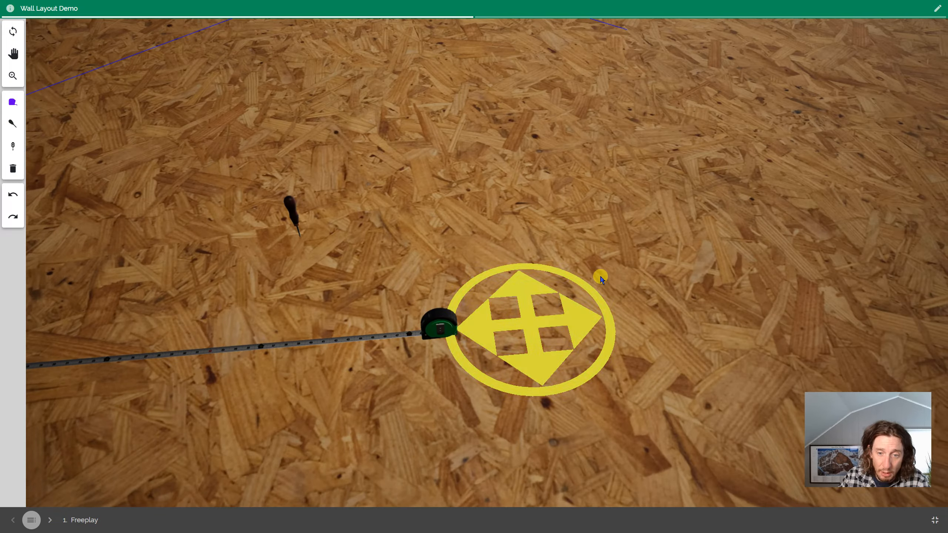
scroll(311, 307, "down", 2)
right_click_drag(377, 259, 508, 227)
scroll(508, 226, "down", 3)
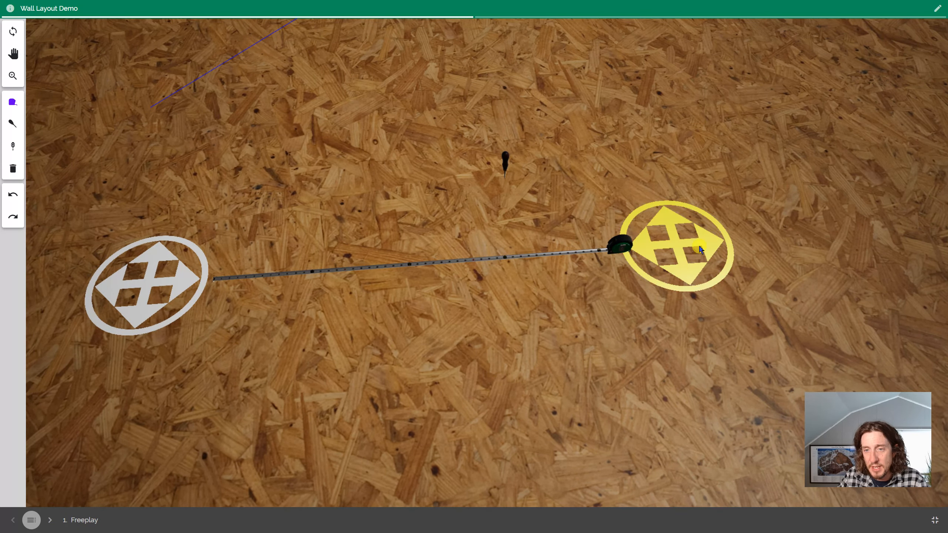
Swing the case end so the blade rests against the right-hand pin, and extend the tape farther past it.
left_click_drag(671, 267, 670, 154)
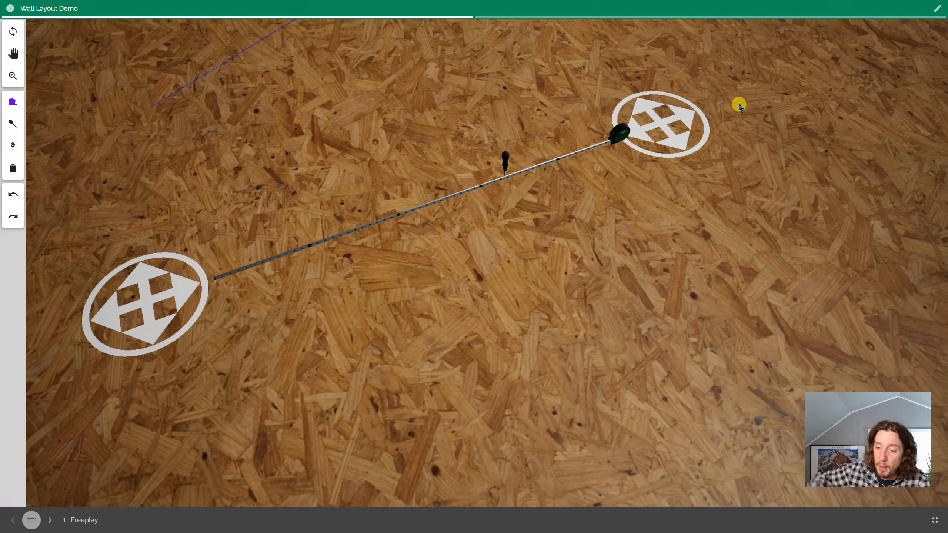
left_click_drag(682, 153, 794, 118)
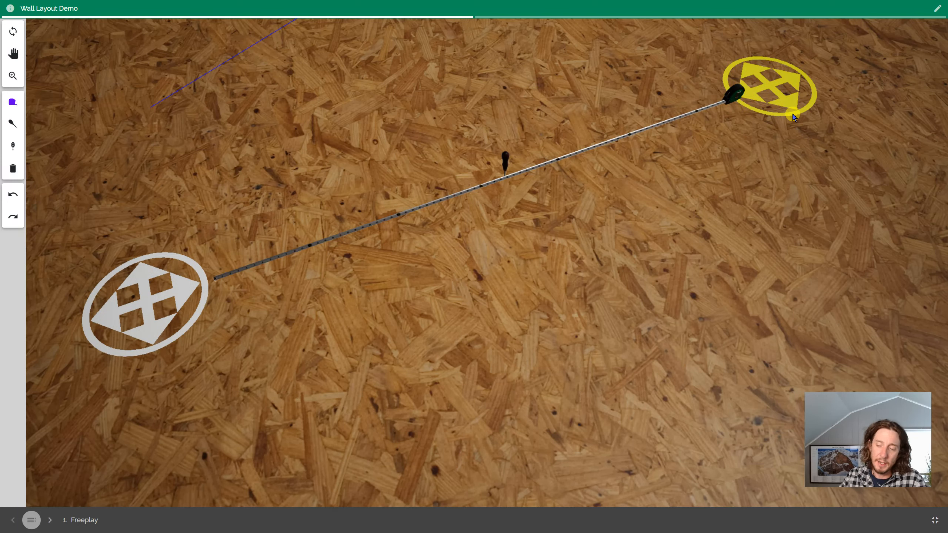
scroll(563, 254, "down", 4)
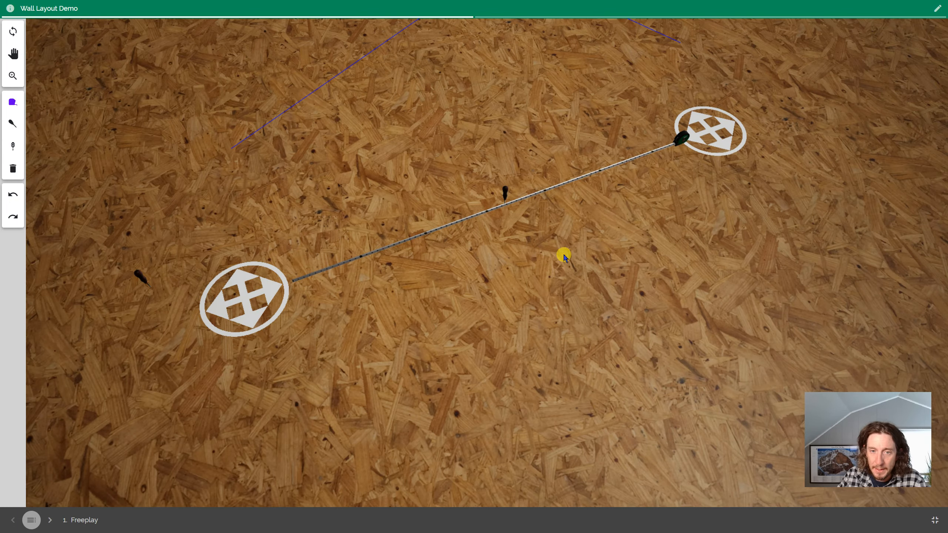
Set the tape's hook end on the long chalk line and align the blade along it, with the case beyond the line crossing.
right_click_drag(563, 254, 516, 458)
left_click_drag(194, 506, 212, 297)
right_click_drag(476, 345, 489, 406)
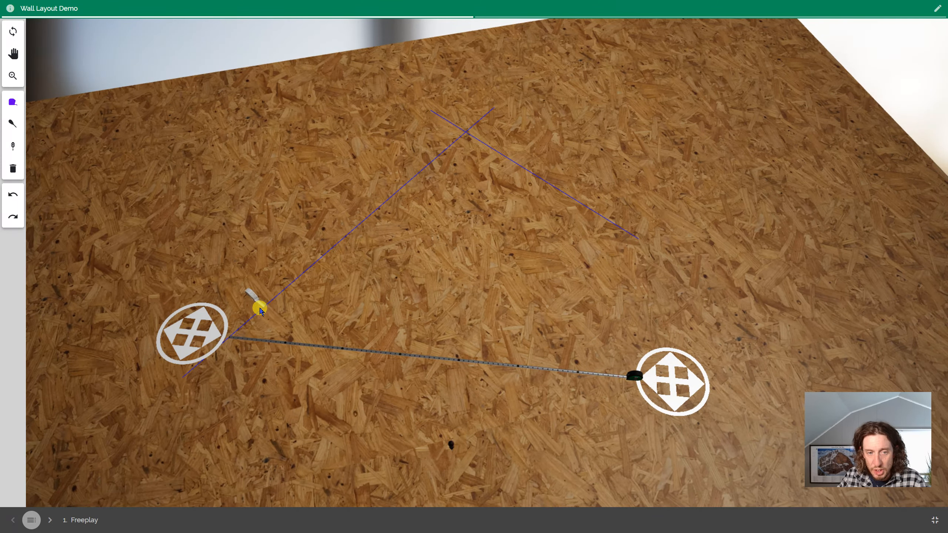
right_click_drag(536, 266, 463, 391)
right_click_drag(621, 448, 666, 347)
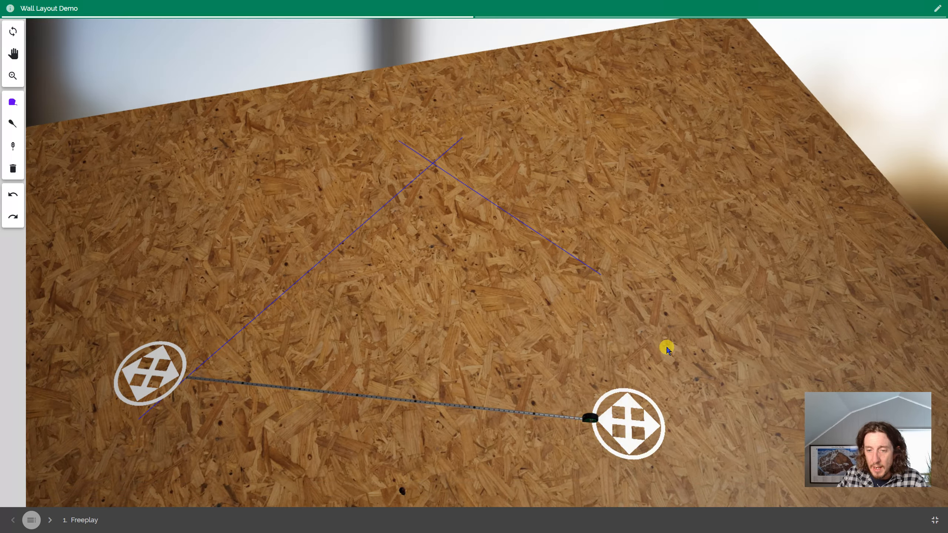
left_click_drag(631, 440, 508, 147)
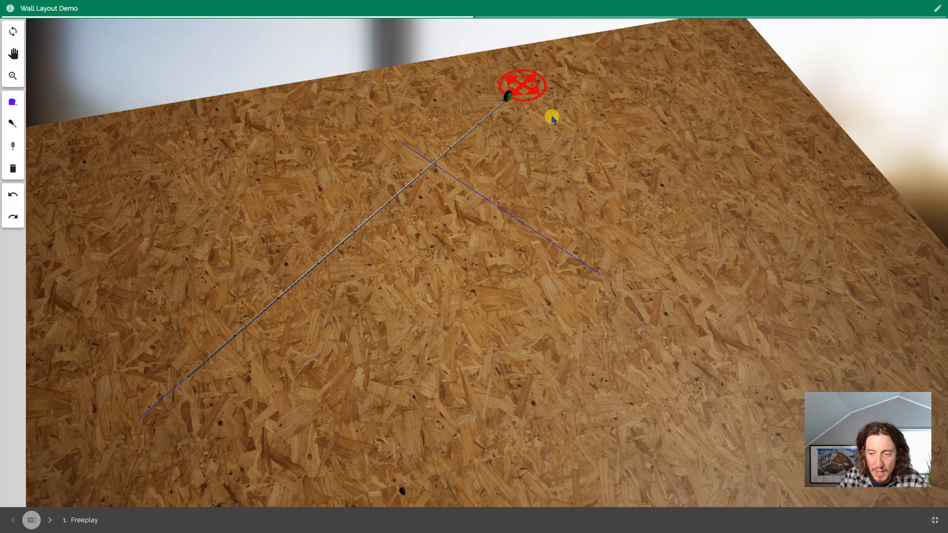
Swing the tape's case end off the chalk line toward the middle of the sheet.
left_click_drag(552, 117, 489, 312)
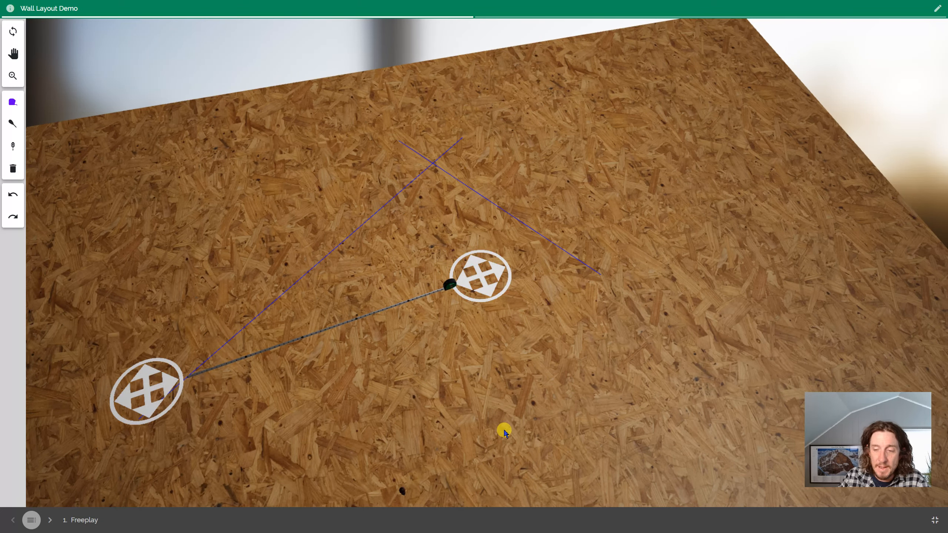
right_click_drag(503, 430, 683, 322)
scroll(610, 348, "down", 3)
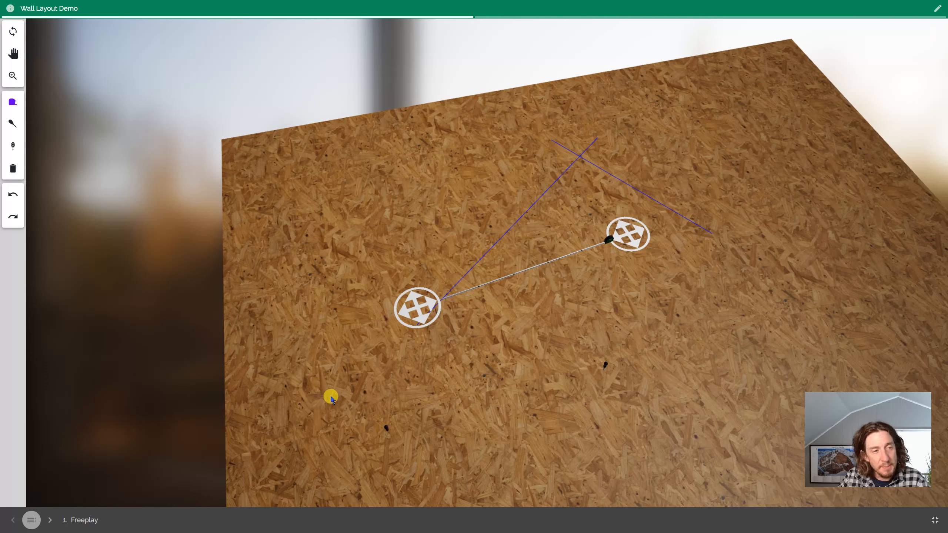